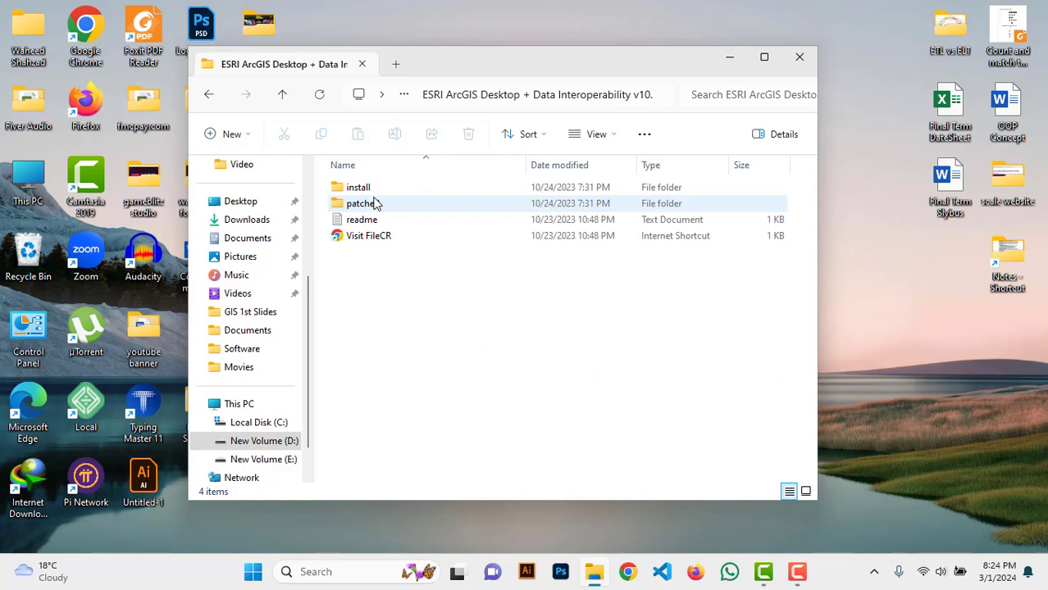
- Extract the ArcGIS_Desktop_1071_169506 package to the default destination folder, overwriting all conflicting files, and launch its setup program
{"action": "double_click", "coordinate": [388, 195]}
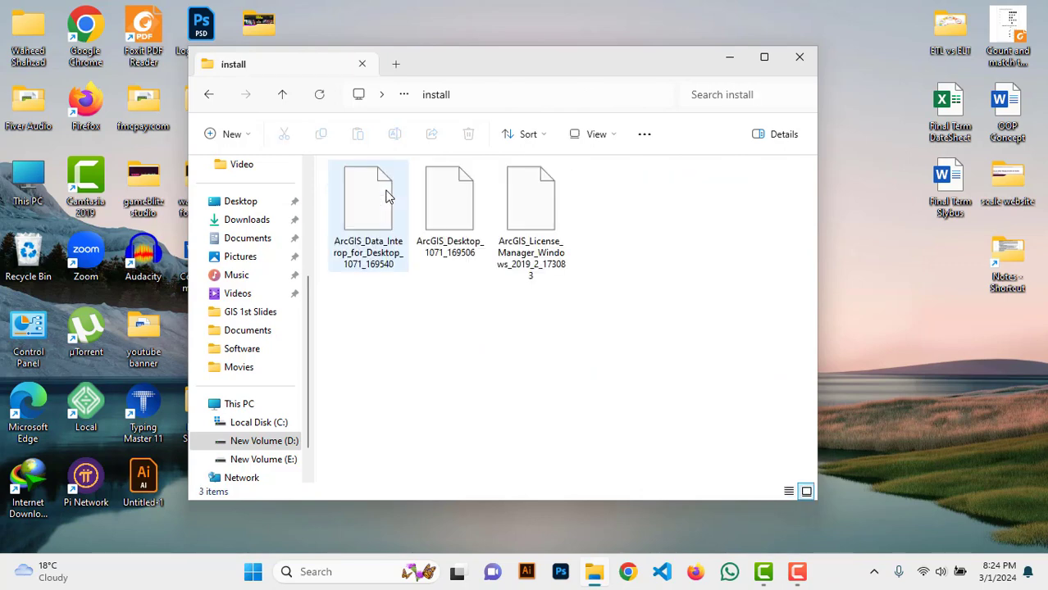
{"action": "left_click", "coordinate": [455, 244]}
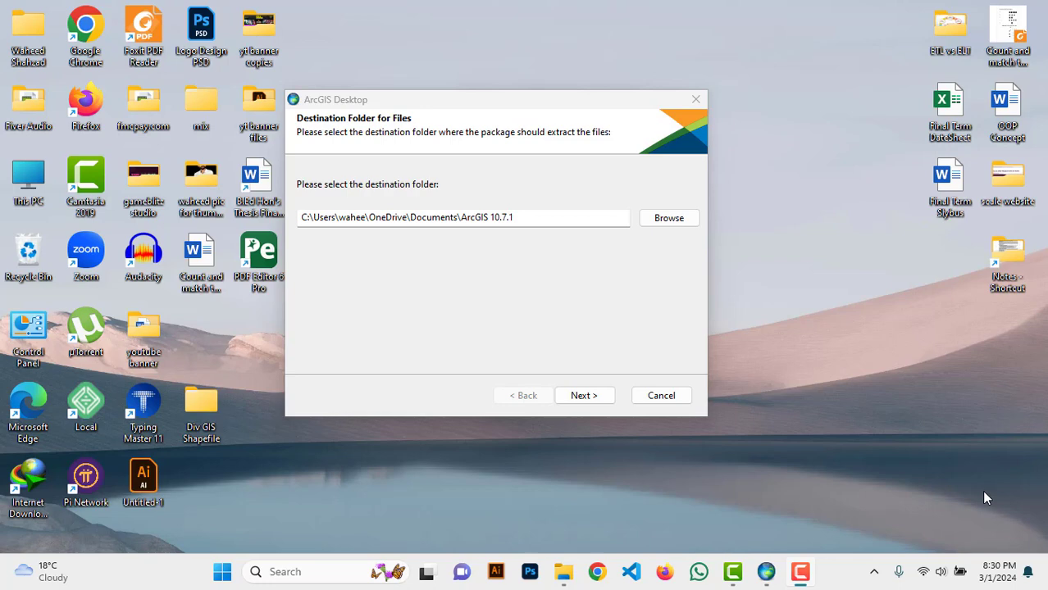
{"action": "left_click", "coordinate": [602, 396]}
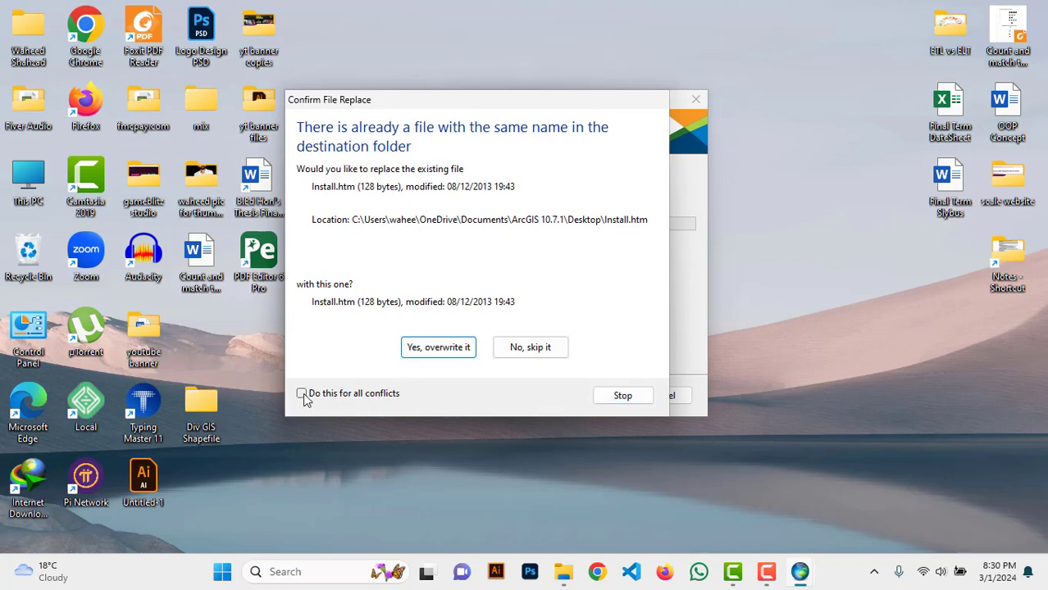
{"action": "left_click", "coordinate": [302, 394]}
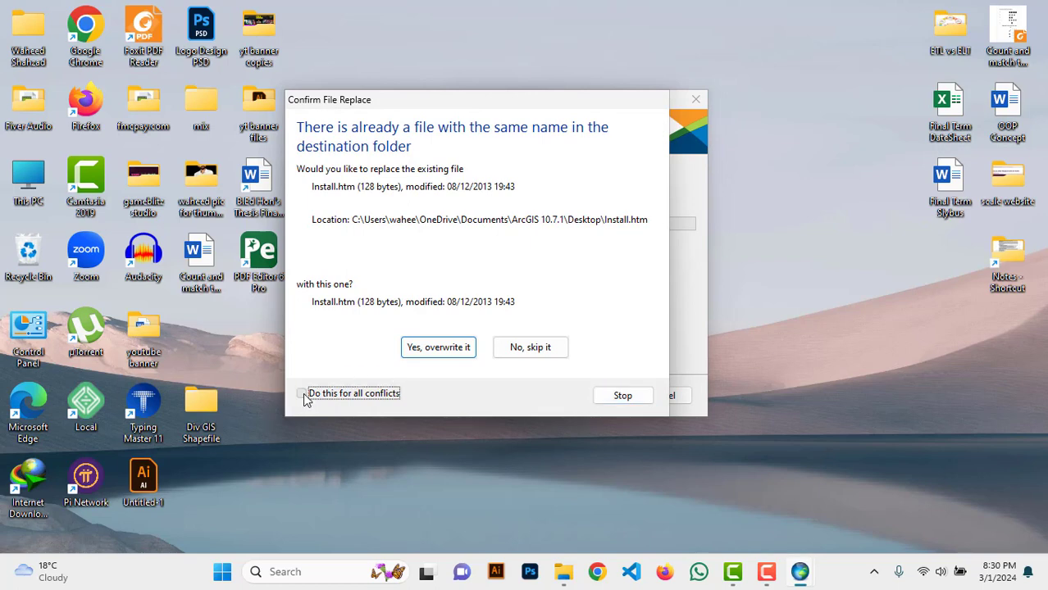
{"action": "left_click", "coordinate": [438, 348]}
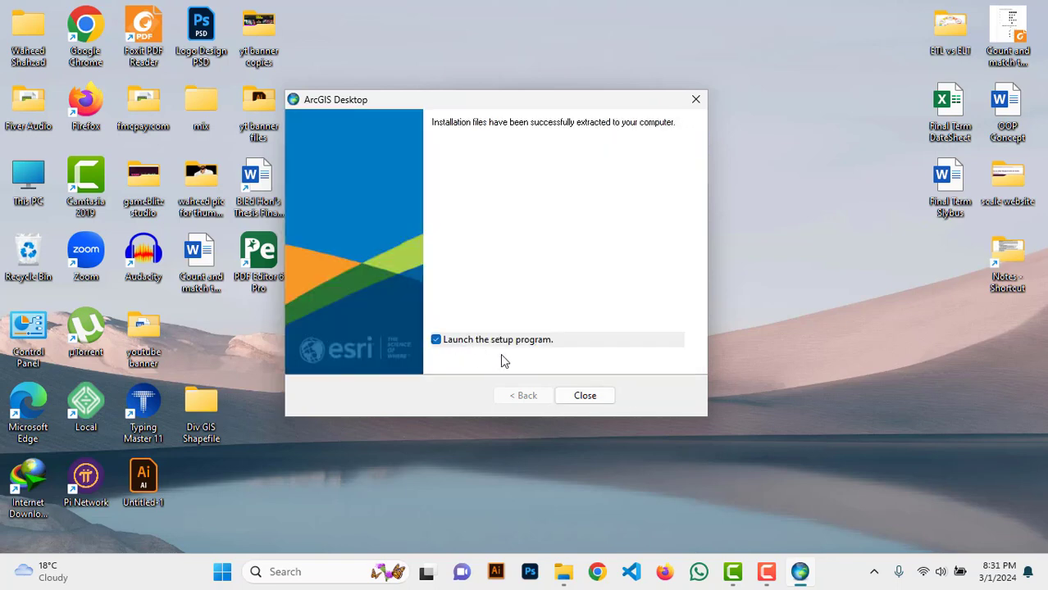
{"action": "left_click", "coordinate": [584, 397]}
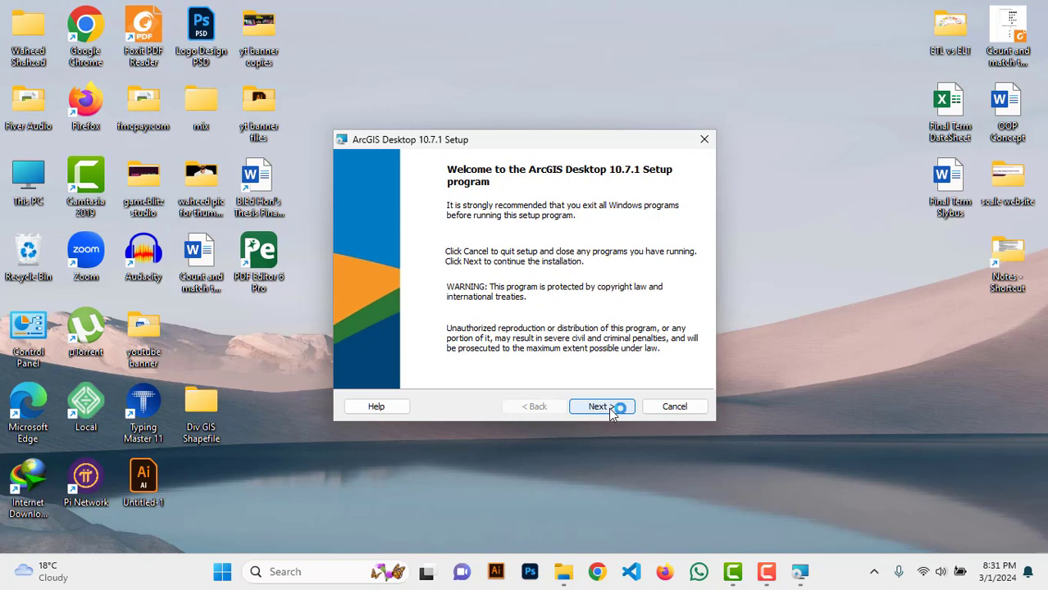
- Accept the master agreement and install ArcGIS Desktop 10.7.1 with the Complete setup type and the default Python folder C:\Python27\
{"action": "left_click", "coordinate": [608, 407]}
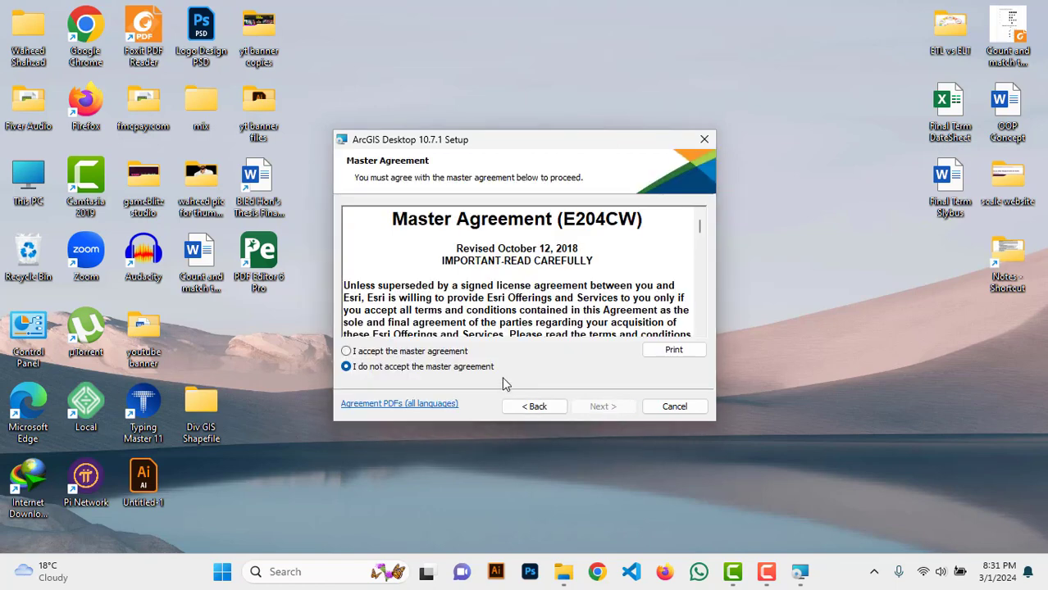
{"action": "left_click", "coordinate": [389, 353]}
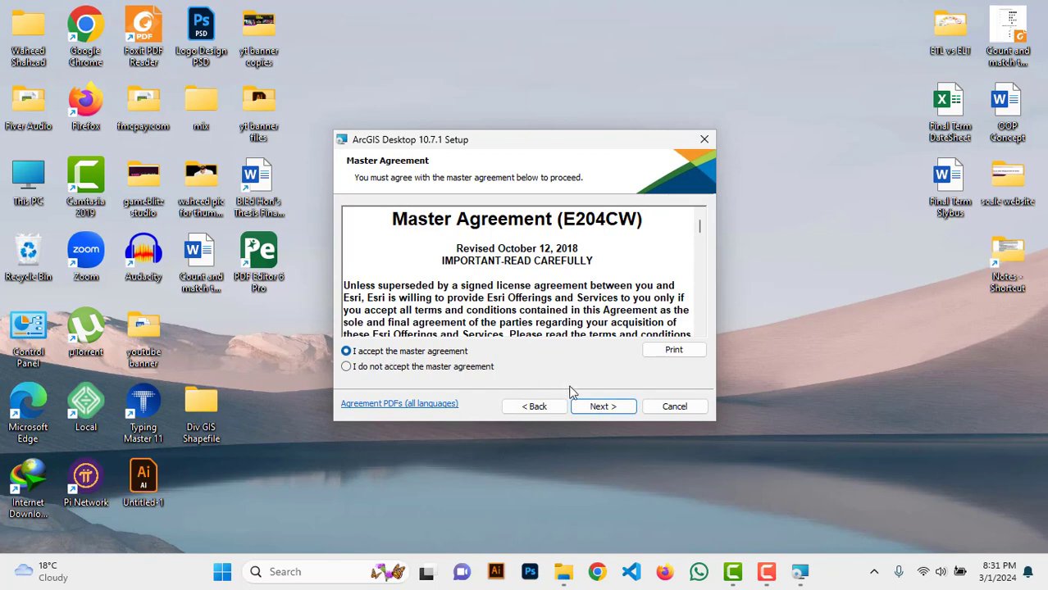
{"action": "left_click", "coordinate": [602, 407]}
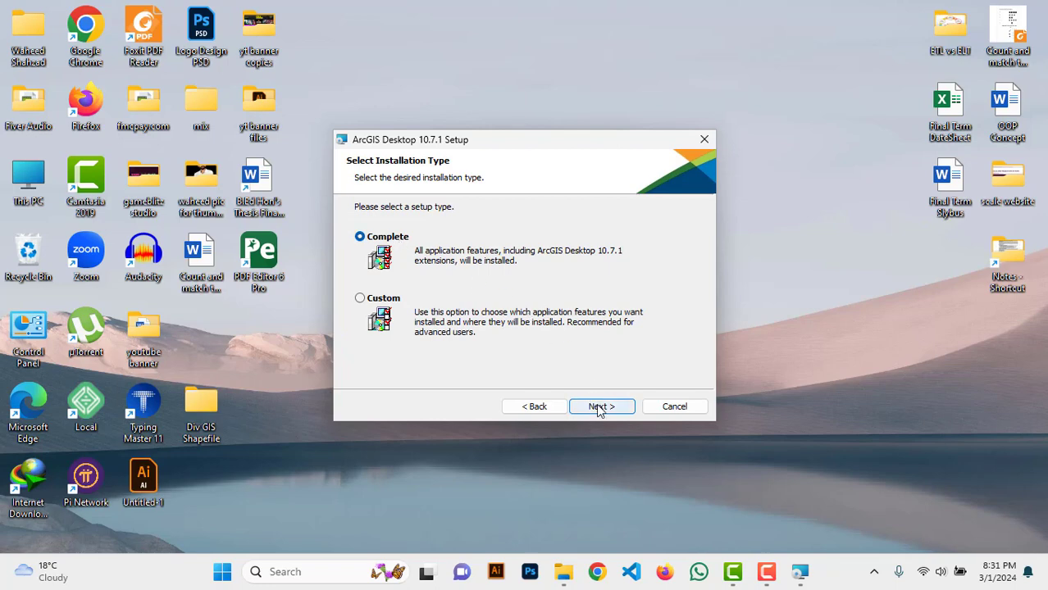
{"action": "left_click", "coordinate": [599, 407]}
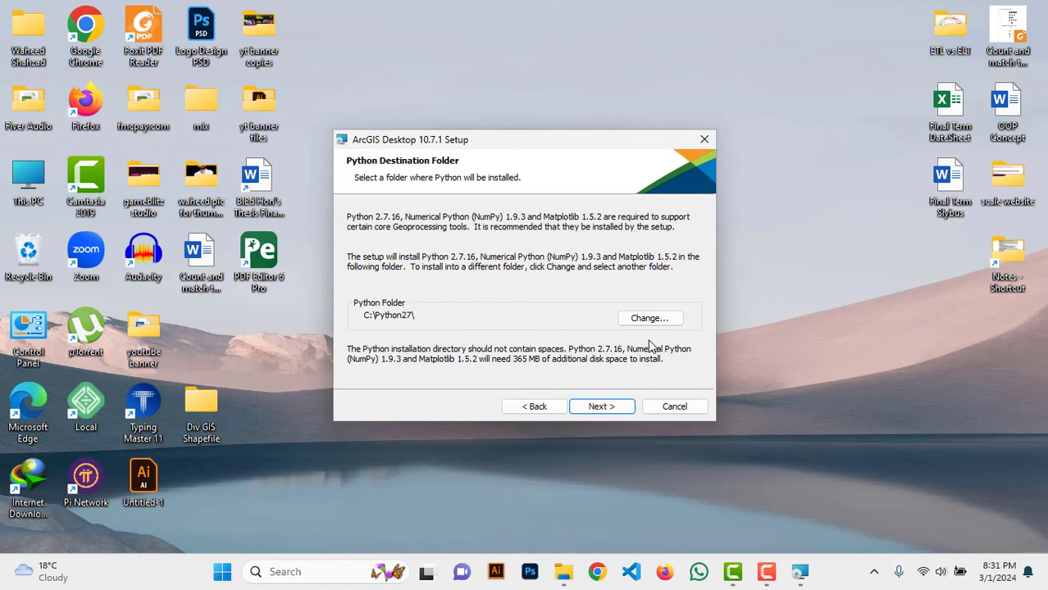
{"action": "left_click", "coordinate": [609, 410]}
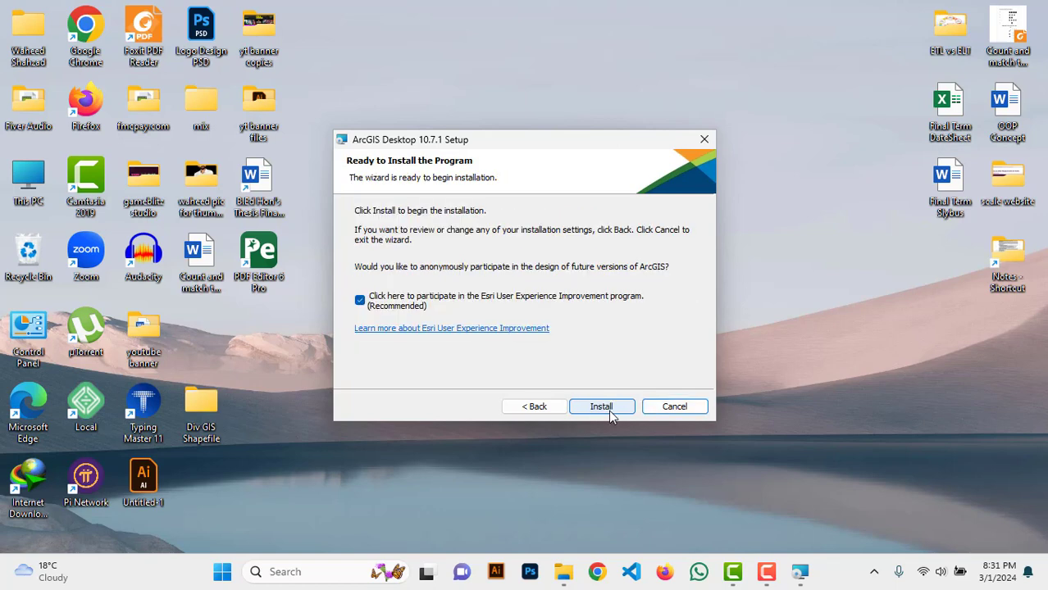
{"action": "left_click", "coordinate": [609, 409]}
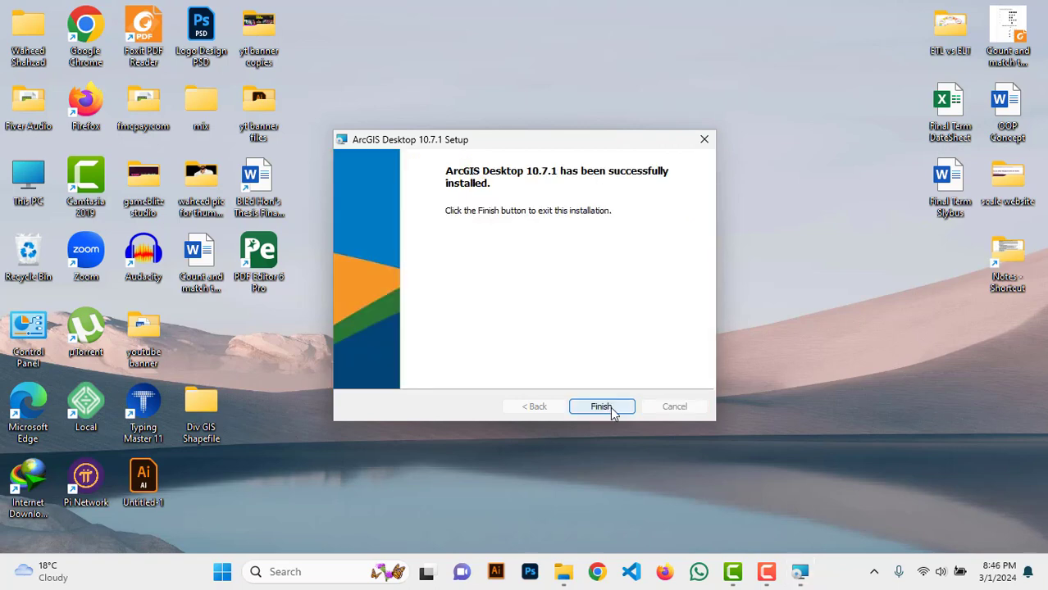
- Finish the setup and confirm the ArcGIS Administrator Wizard with Advanced (ArcInfo) Concurrent Use selected
{"action": "left_click", "coordinate": [610, 413]}
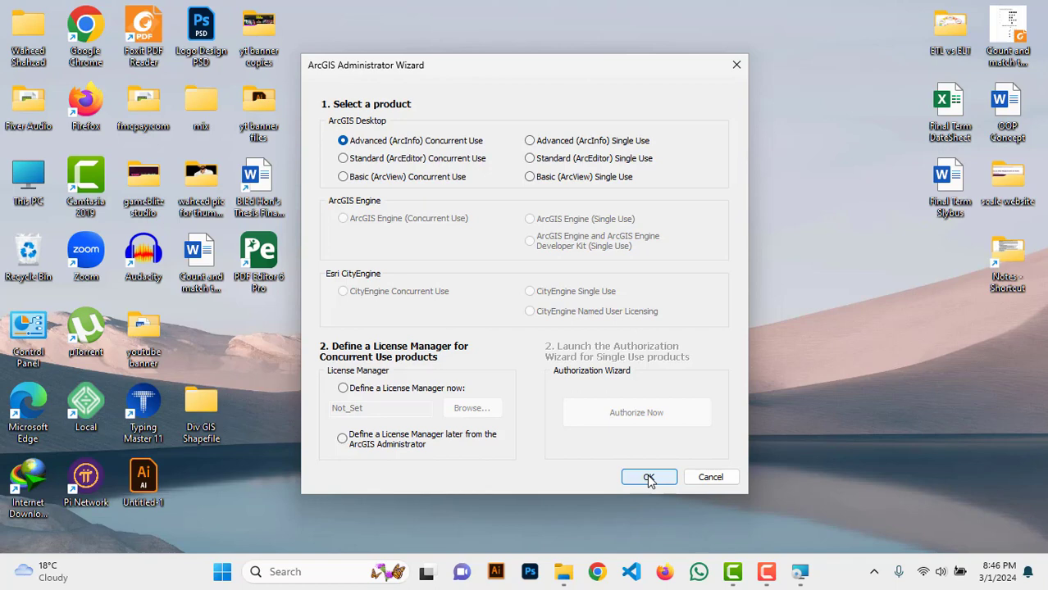
{"action": "left_click", "coordinate": [648, 478]}
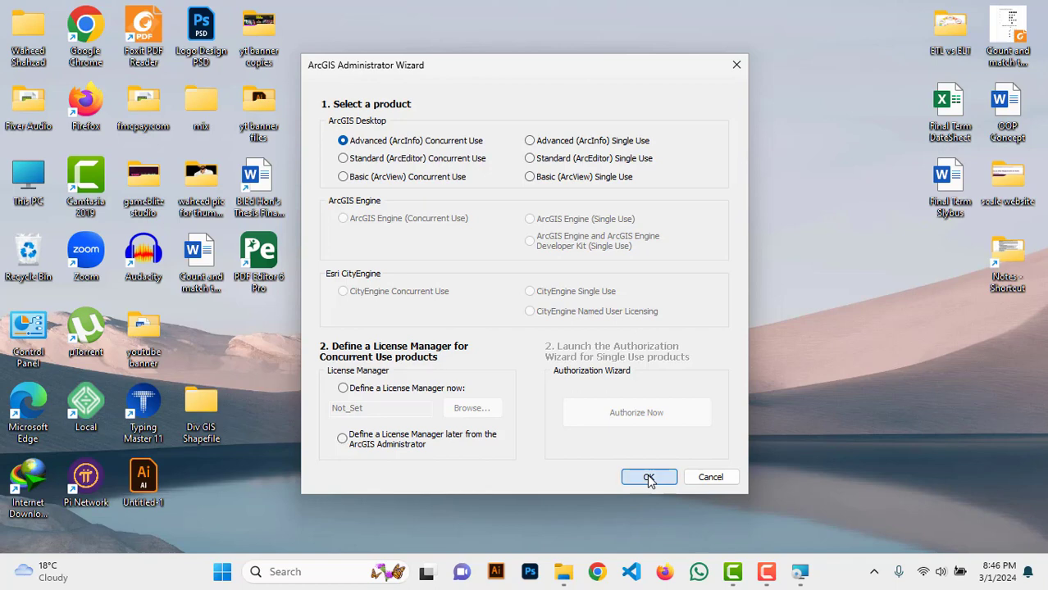
{"action": "left_click", "coordinate": [618, 450]}
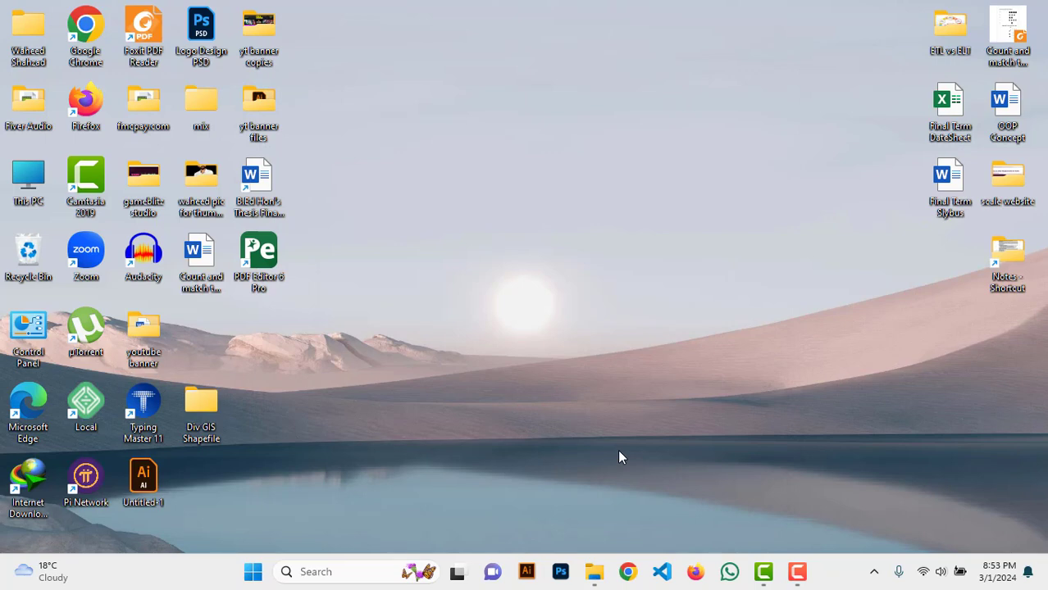
- Try to launch ArcMap 10.7.1 by searching for "arc"
{"action": "left_click", "coordinate": [312, 572]}
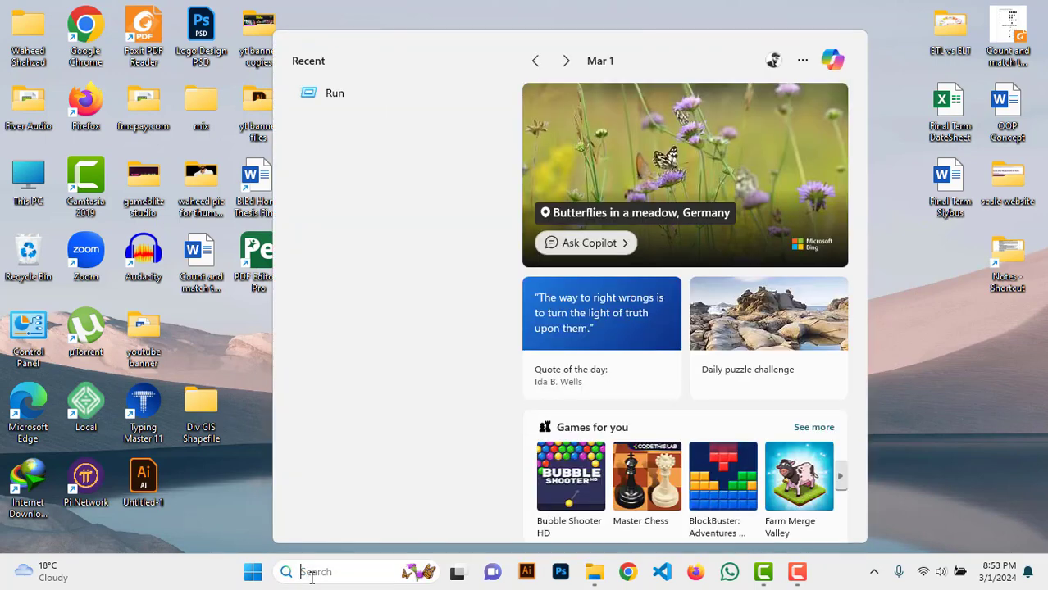
{"action": "type", "text": "arc"}
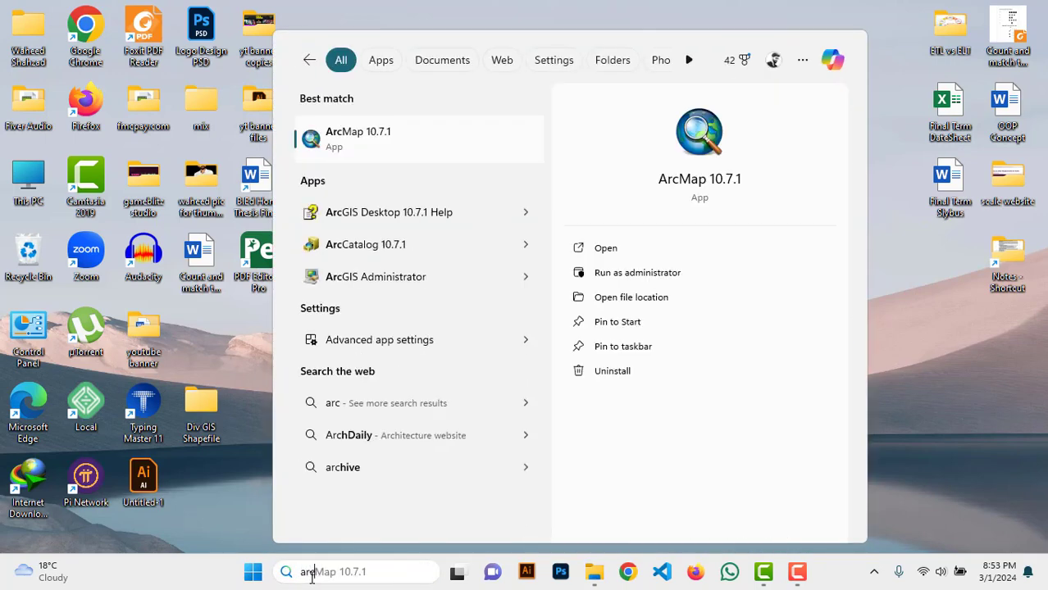
{"action": "left_click", "coordinate": [390, 141]}
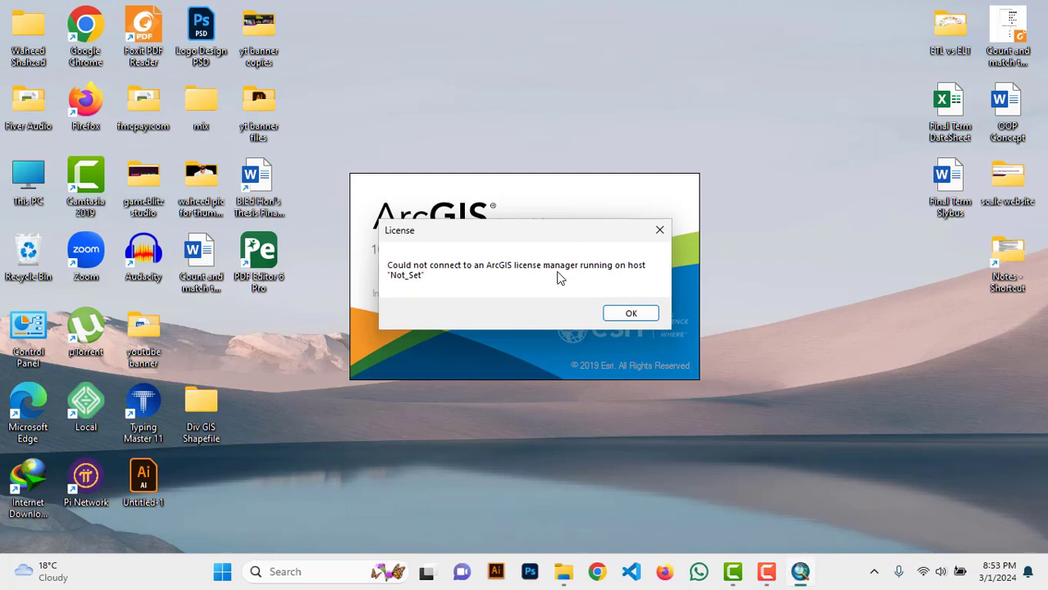
{"action": "left_click", "coordinate": [630, 316]}
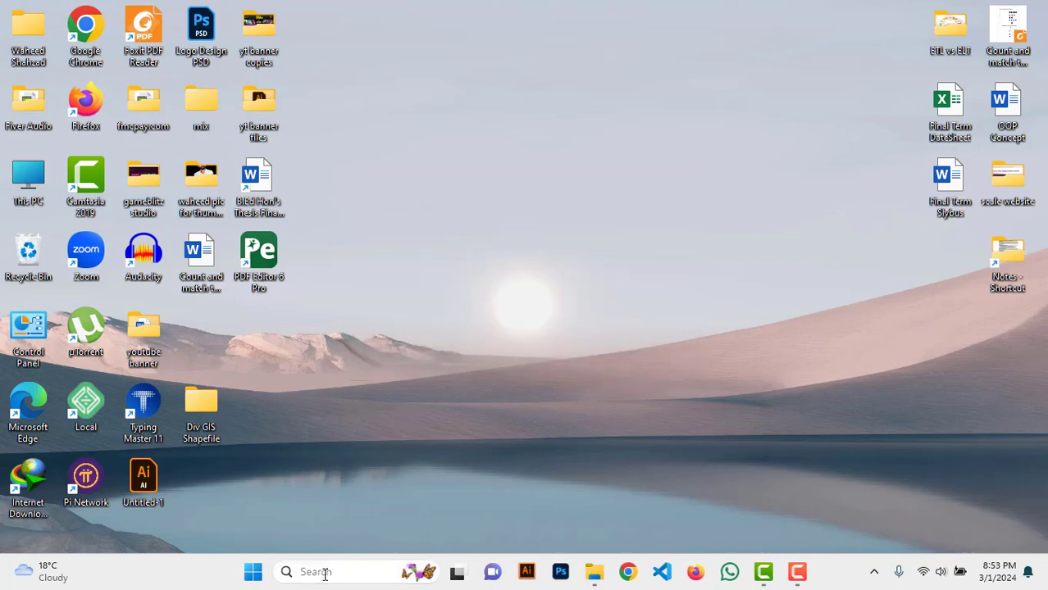
- Search for "arc", open the ArcMap 10.7.1 file location, create a desktop shortcut for it and close the folder window
{"action": "left_click", "coordinate": [325, 574]}
{"action": "type", "text": "arc"}
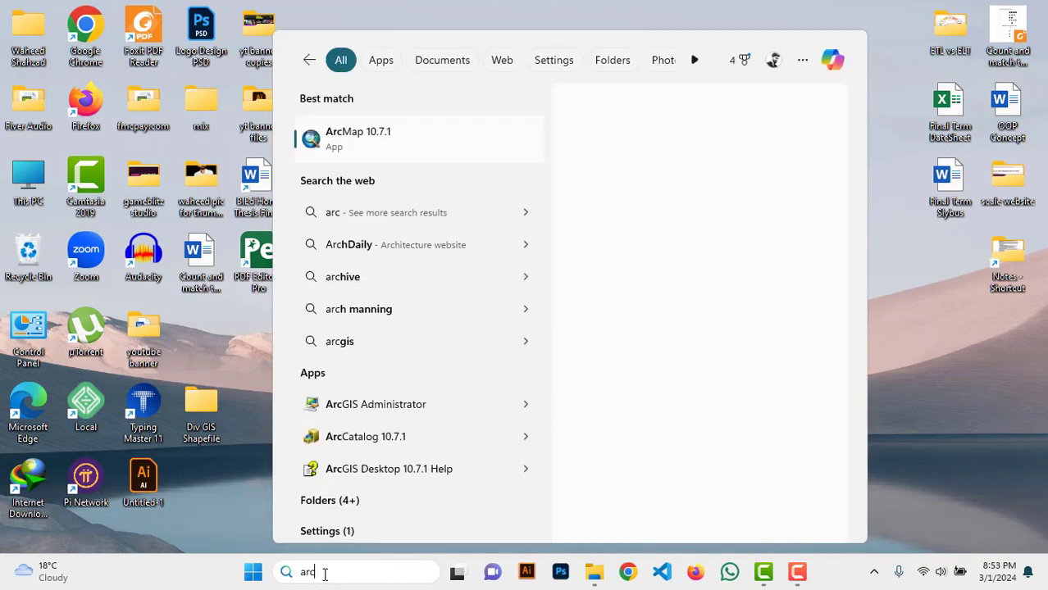
{"action": "right_click", "coordinate": [440, 149]}
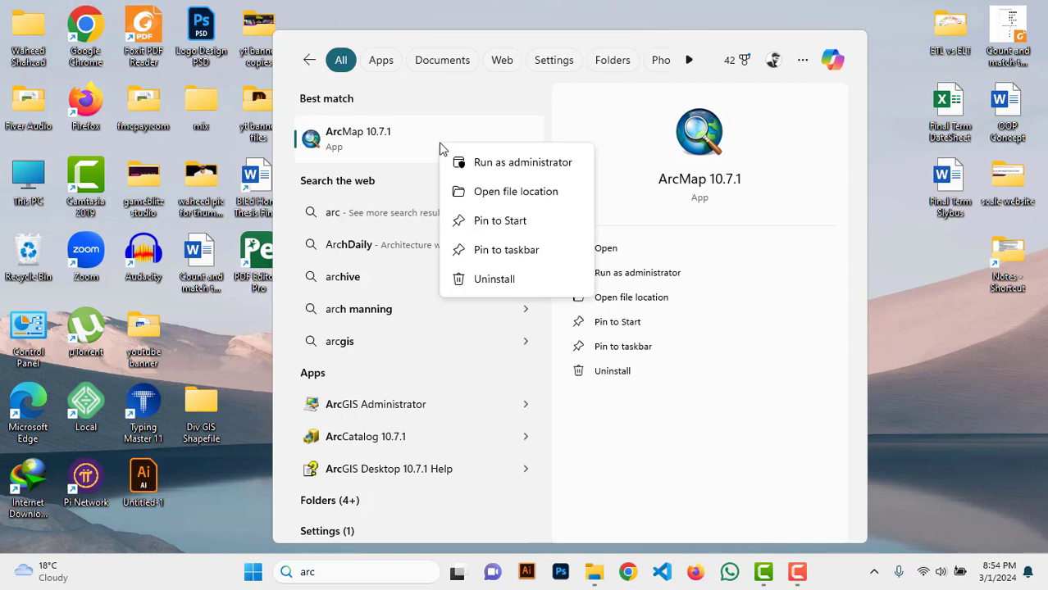
{"action": "left_click", "coordinate": [495, 192]}
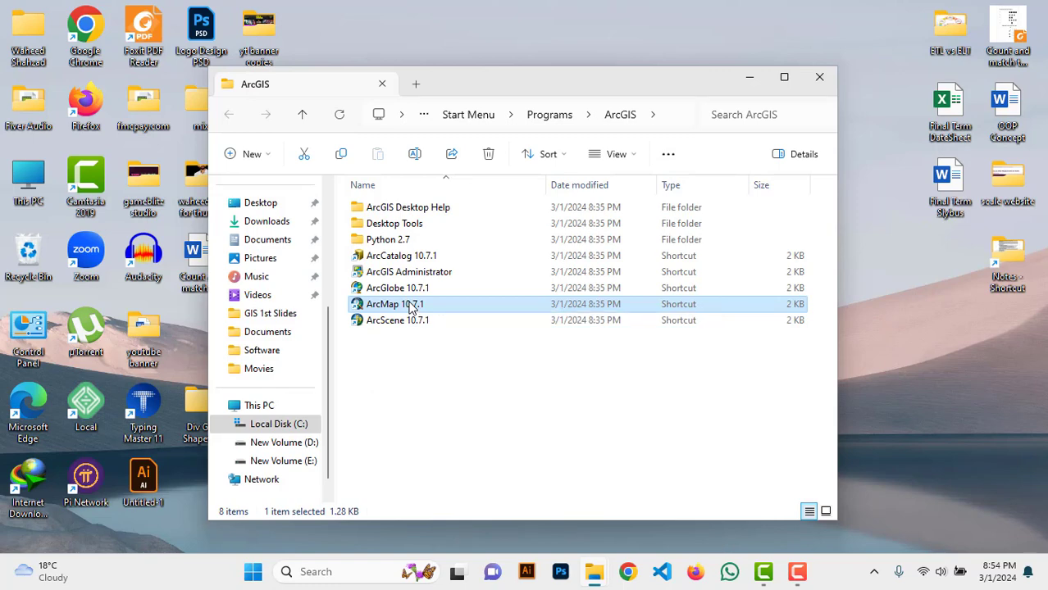
{"action": "right_click", "coordinate": [411, 305]}
{"action": "left_click", "coordinate": [496, 484]}
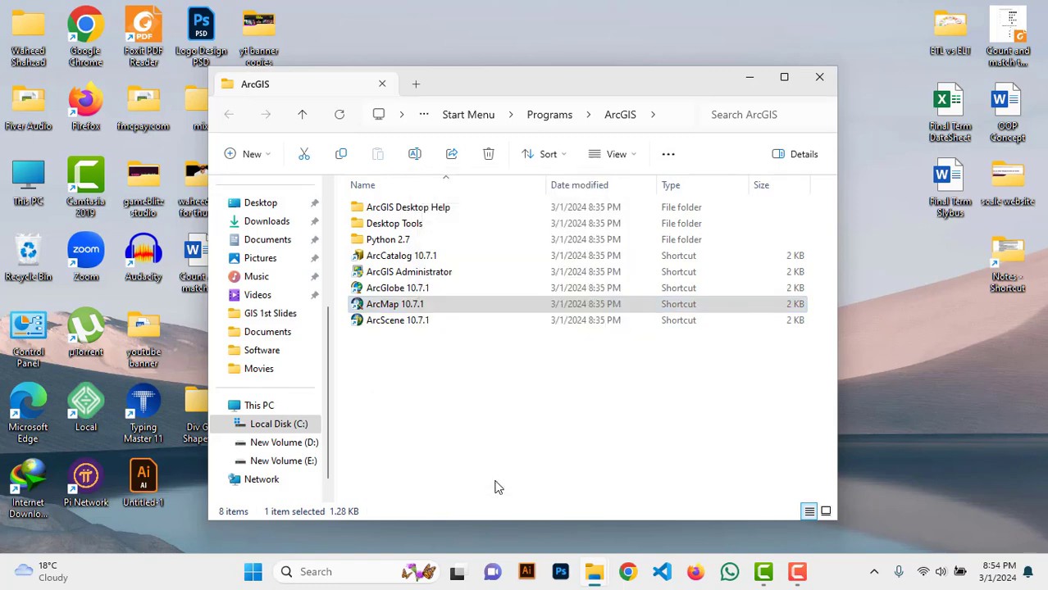
{"action": "mouse_move", "coordinate": [612, 425]}
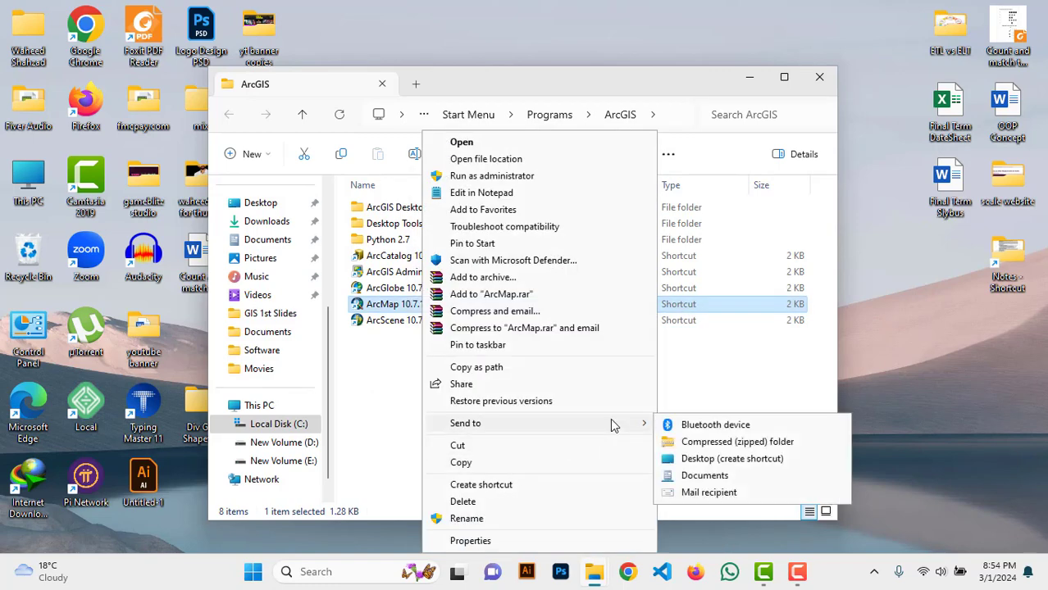
{"action": "left_click", "coordinate": [737, 461]}
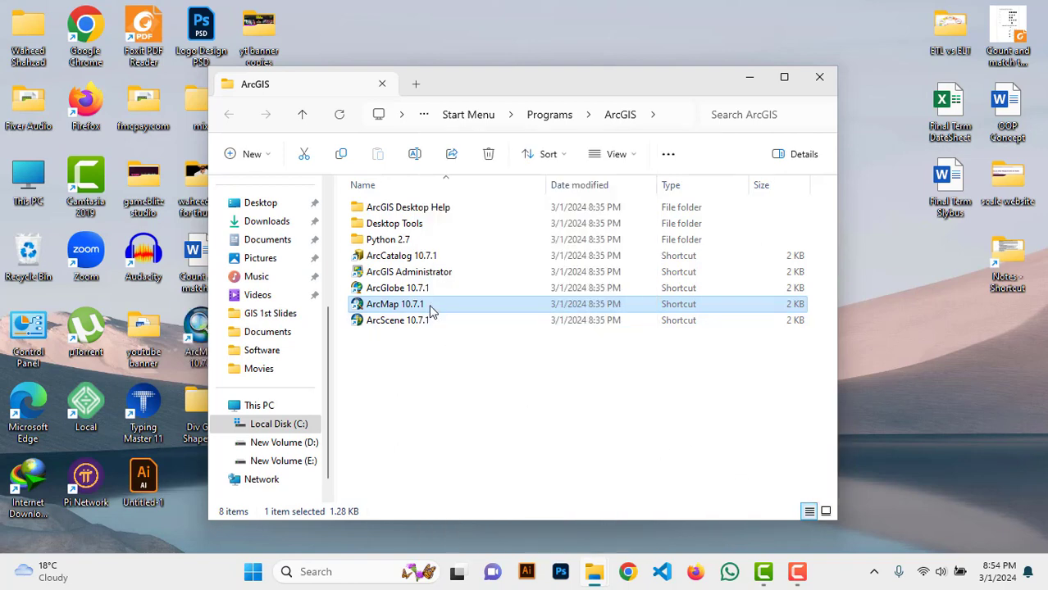
{"action": "left_click", "coordinate": [820, 77]}
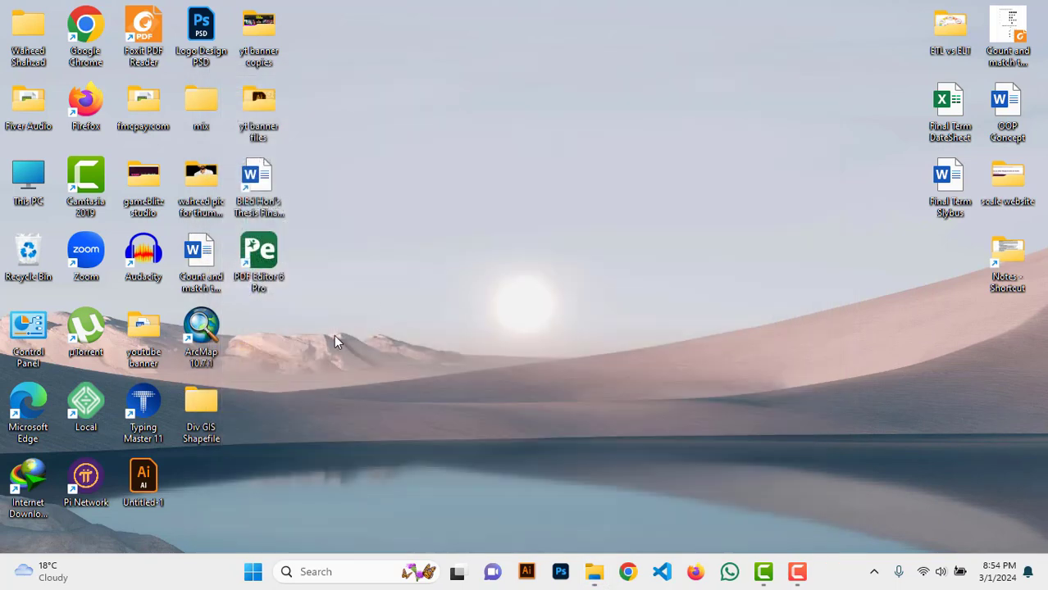
- Open the installation's bin folder from the ArcMap 10.7.1 desktop shortcut and minimize its window
{"action": "right_click", "coordinate": [208, 326]}
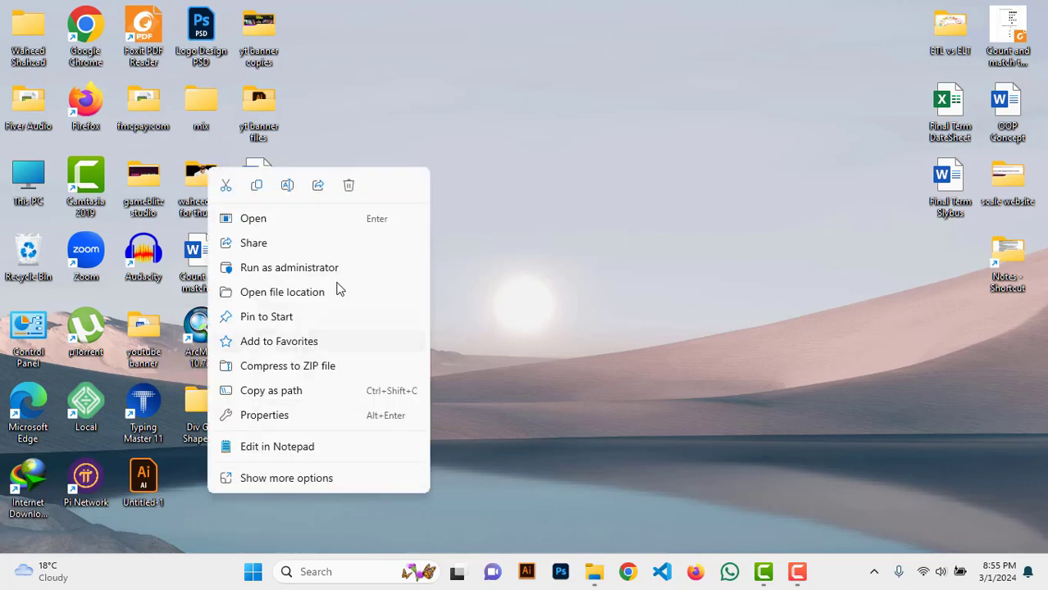
{"action": "left_click", "coordinate": [316, 293]}
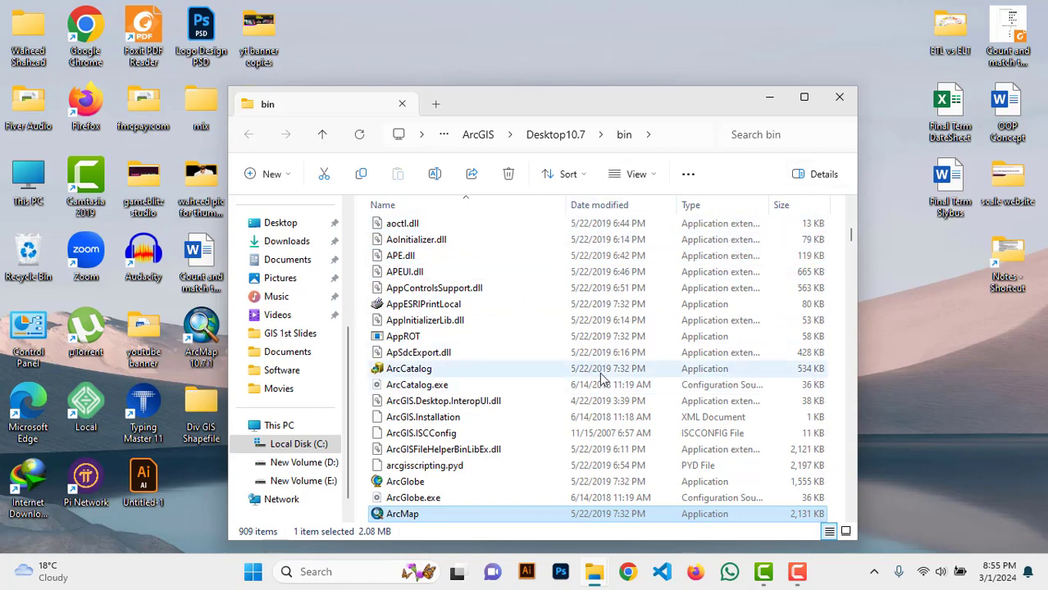
{"action": "left_click", "coordinate": [769, 99]}
- Switch to the package's install folder window and go back up to the ESRI ArcGIS Desktop + Data Interoperability folder
{"action": "mouse_move", "coordinate": [594, 571]}
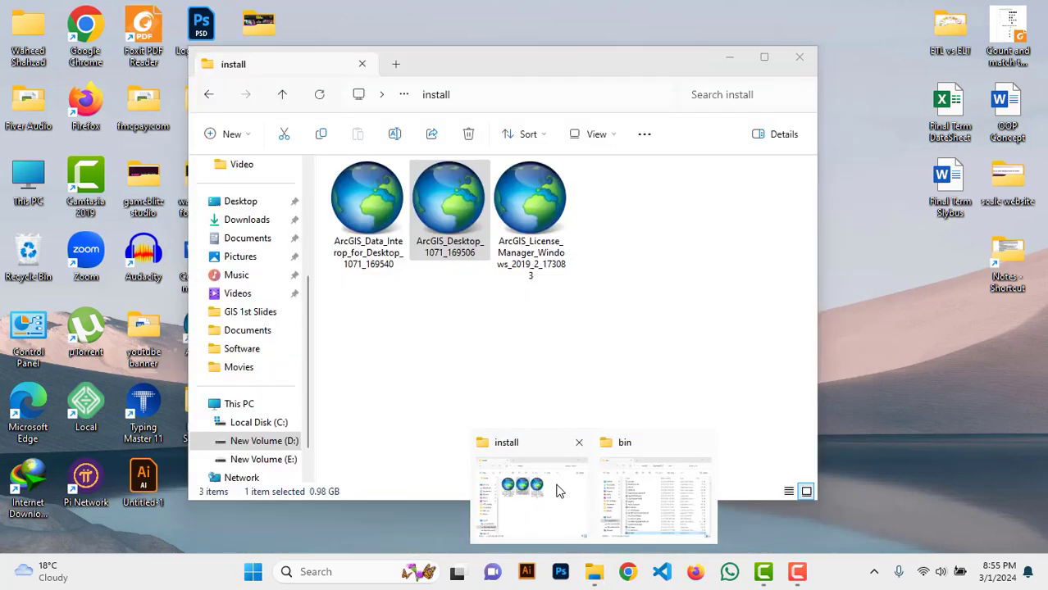
{"action": "left_click", "coordinate": [556, 490]}
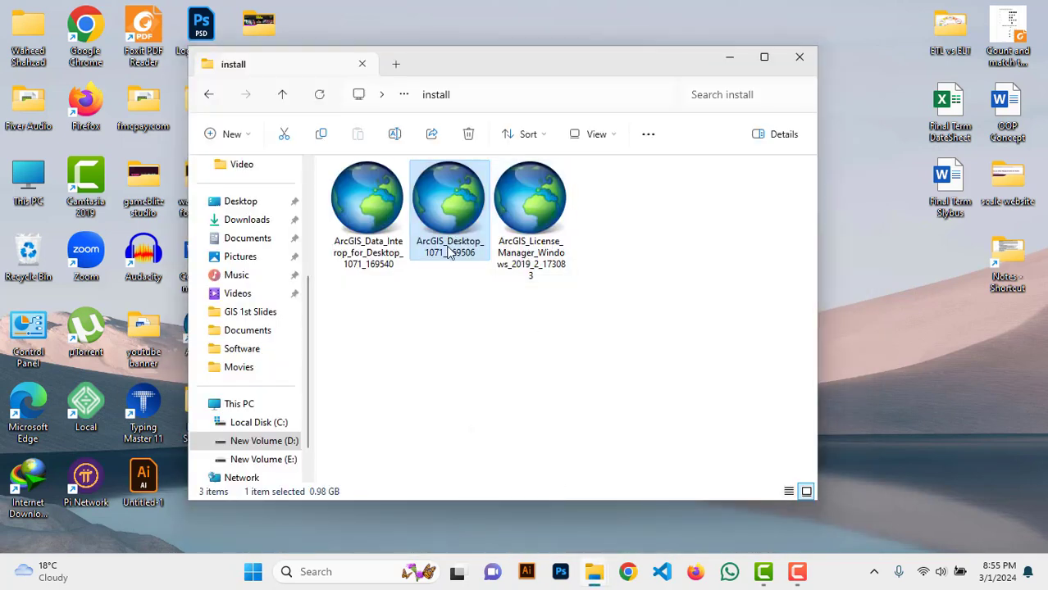
{"action": "left_click", "coordinate": [427, 322]}
{"action": "key", "text": "BackSpace"}
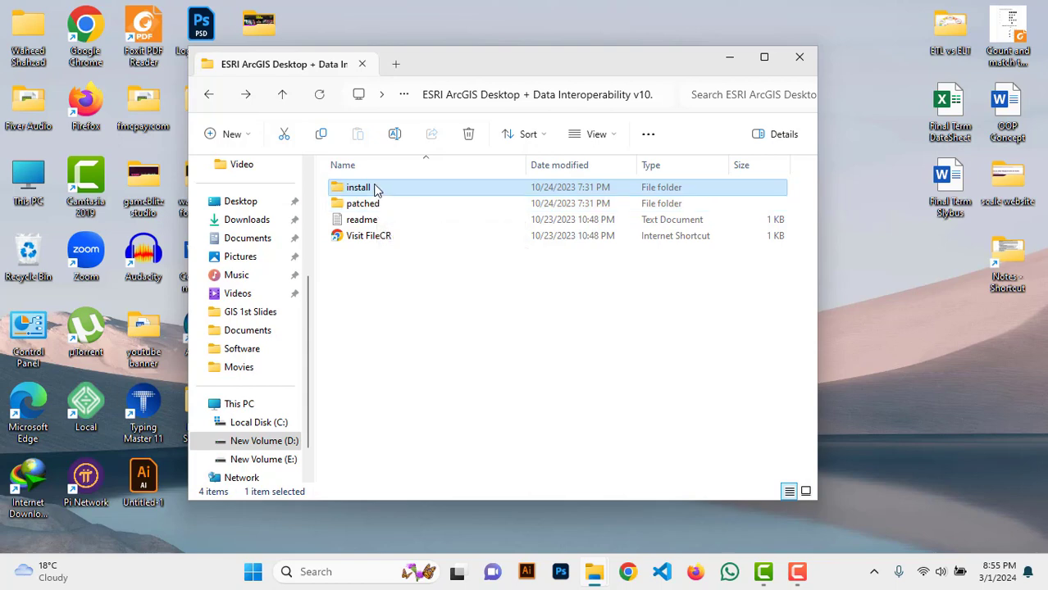
{"action": "double_click", "coordinate": [375, 188]}
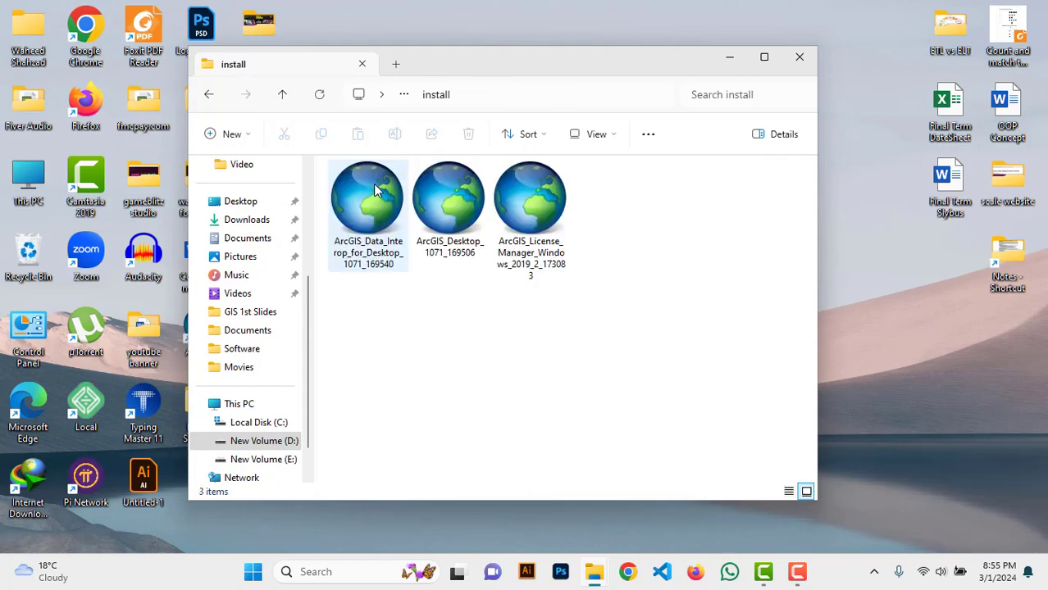
{"action": "key", "text": "BackSpace"}
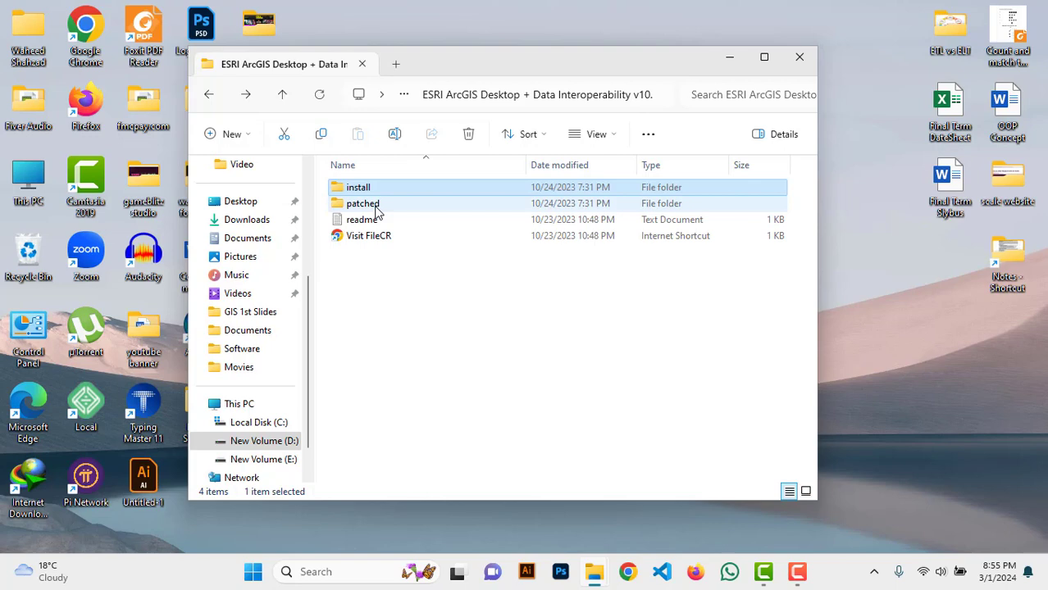
- Copy AfCore.dll from the package's patched\Program Files (x86)\ArcGIS\Desktop10.7\bin folder
{"action": "double_click", "coordinate": [373, 205]}
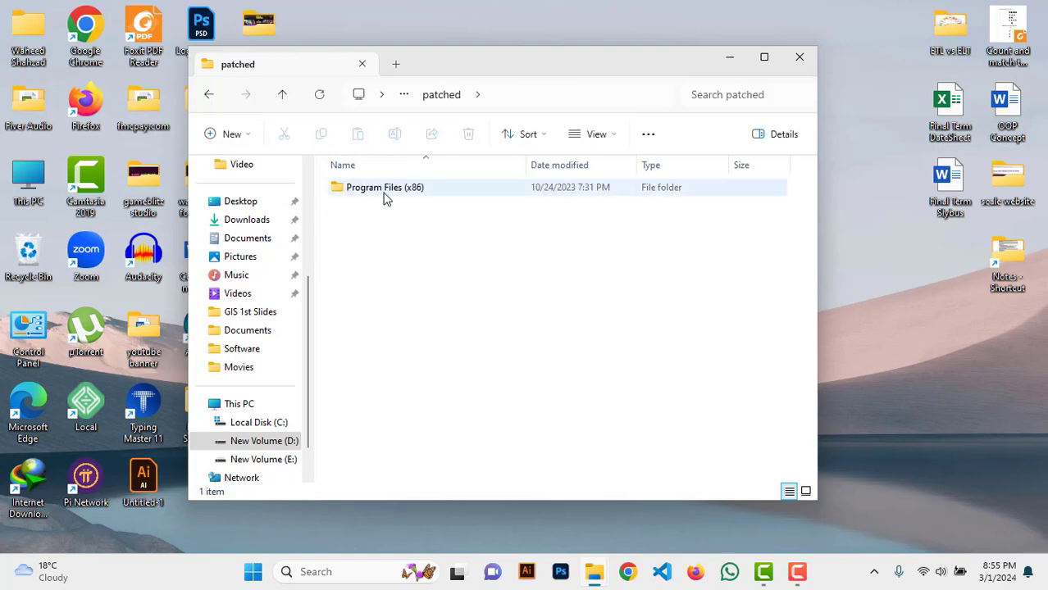
{"action": "double_click", "coordinate": [385, 192]}
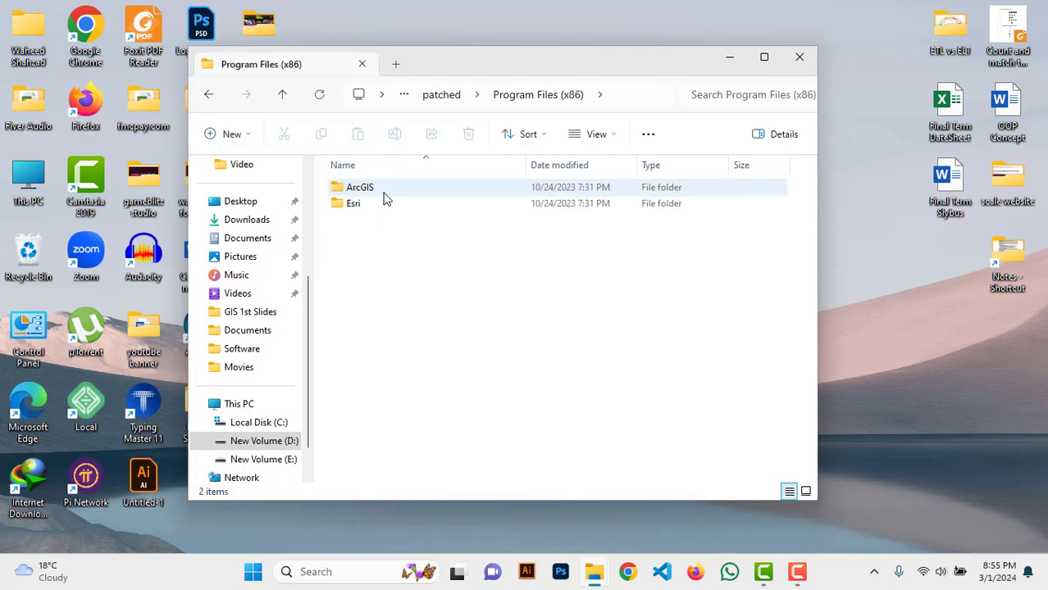
{"action": "double_click", "coordinate": [371, 190]}
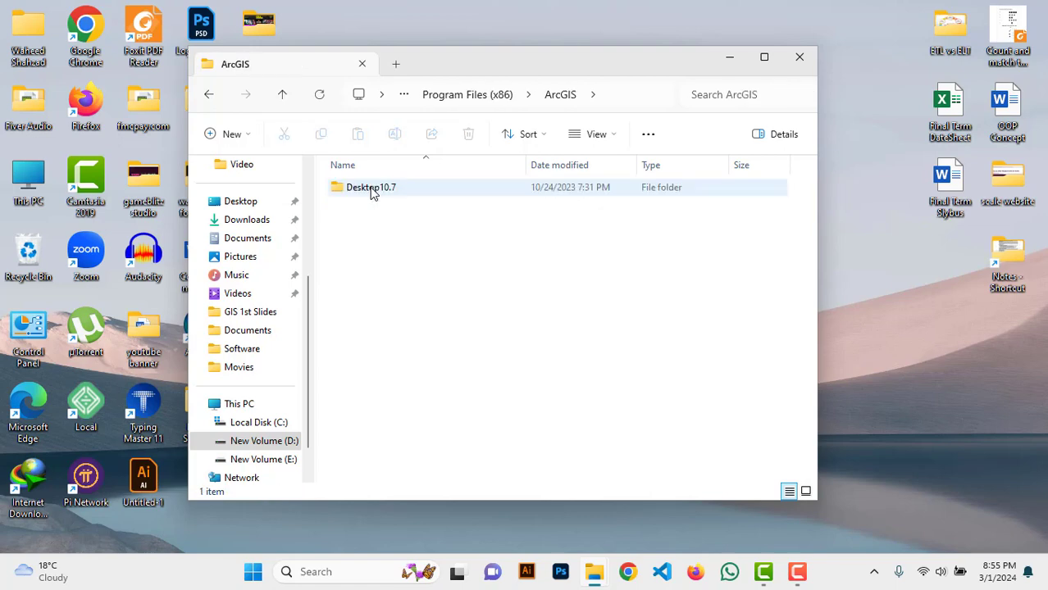
{"action": "double_click", "coordinate": [370, 188]}
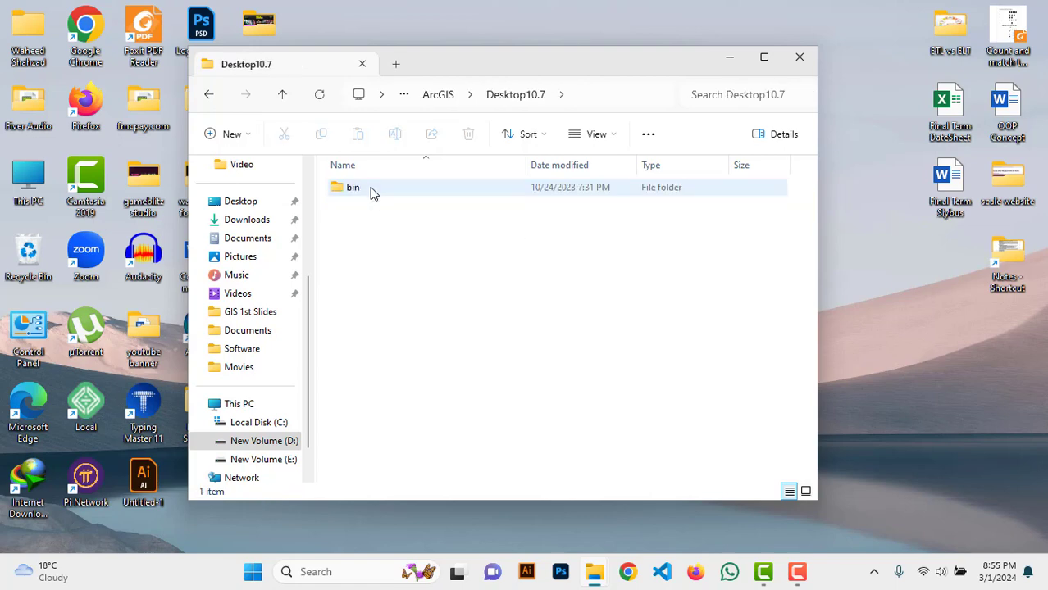
{"action": "double_click", "coordinate": [370, 189]}
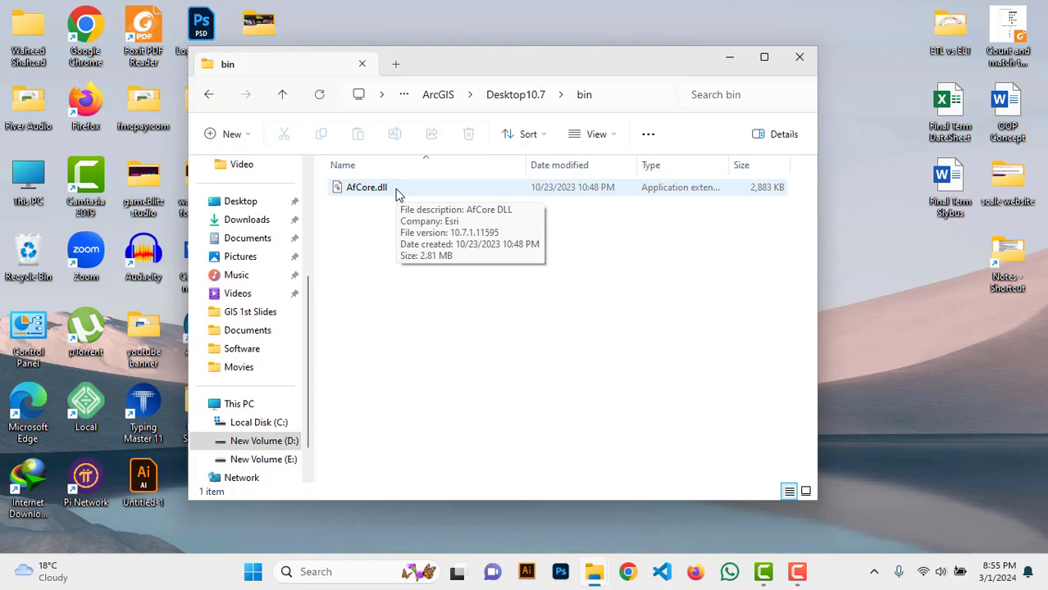
{"action": "left_click", "coordinate": [395, 191]}
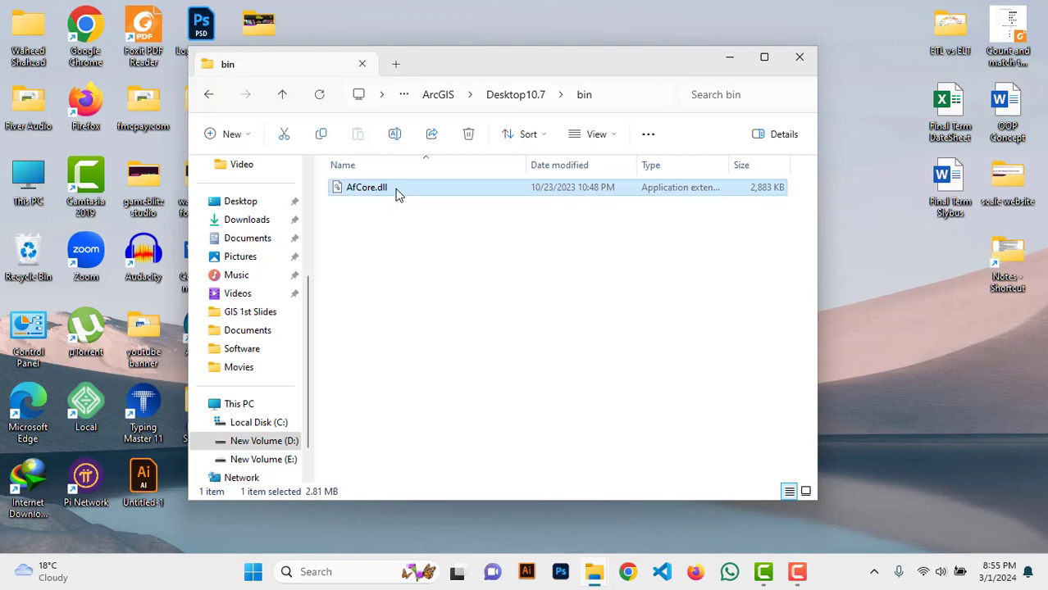
{"action": "key", "text": "ctrl+c"}
- Paste AfCore.dll into the installation's Desktop10.7 bin folder, replacing the existing file, and close both bin folder windows
{"action": "mouse_move", "coordinate": [603, 556]}
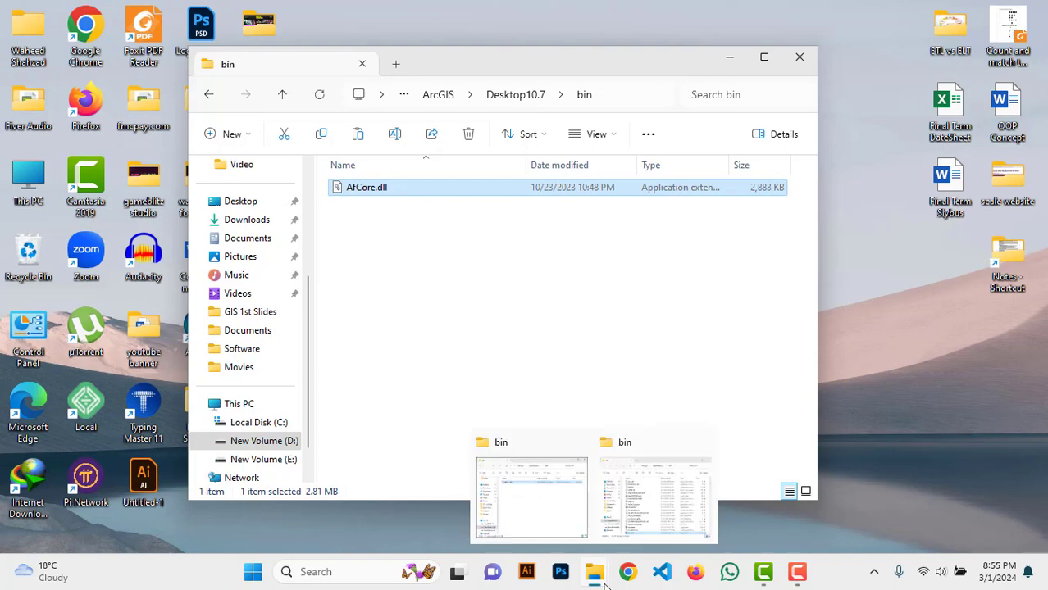
{"action": "left_click", "coordinate": [648, 515]}
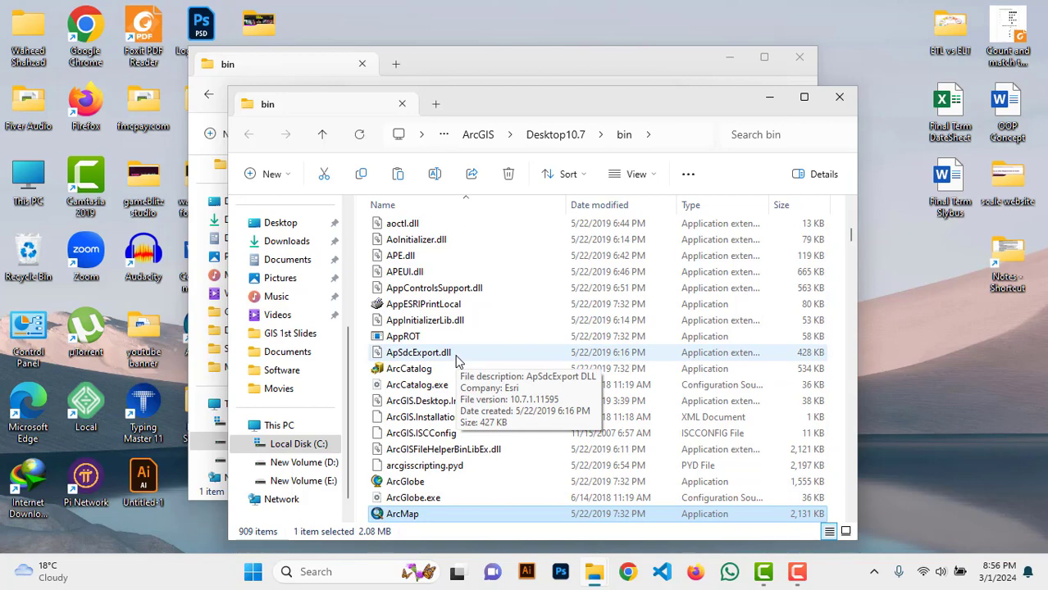
{"action": "key", "text": "ctrl+v"}
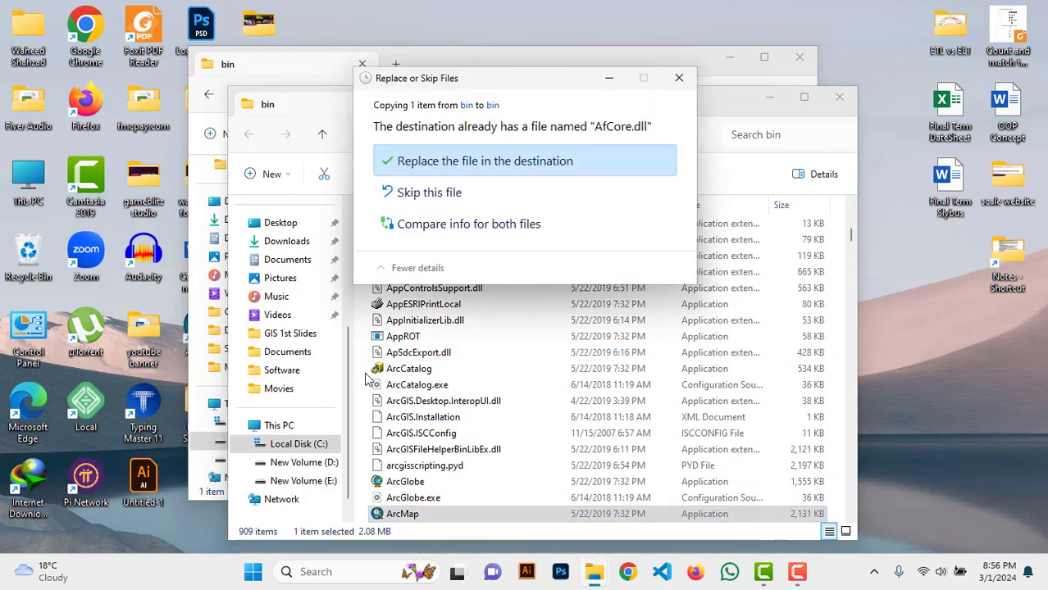
{"action": "left_click", "coordinate": [533, 163]}
{"action": "left_click", "coordinate": [486, 180]}
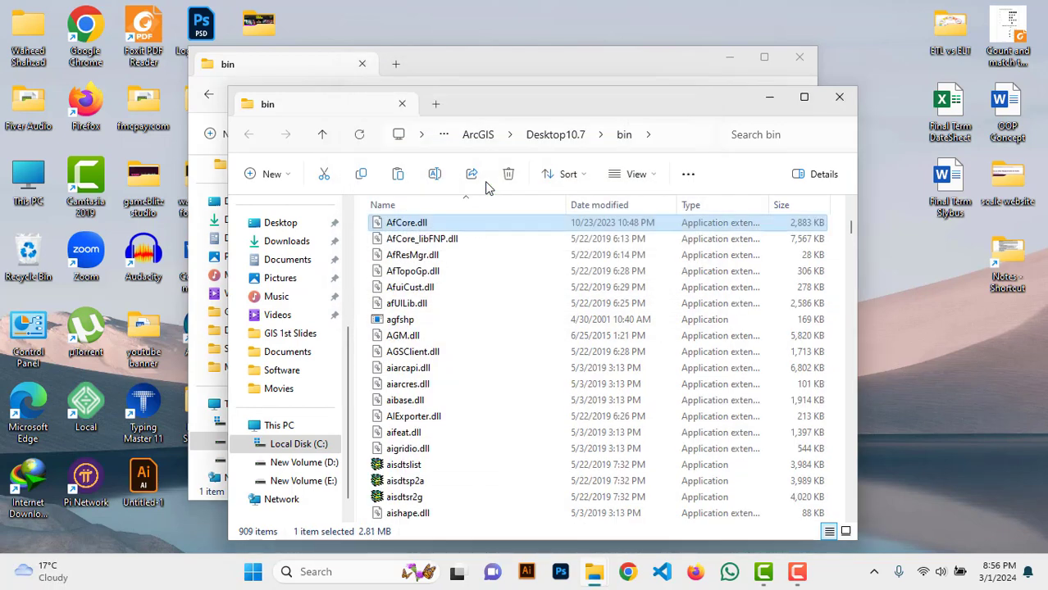
{"action": "left_click", "coordinate": [849, 97]}
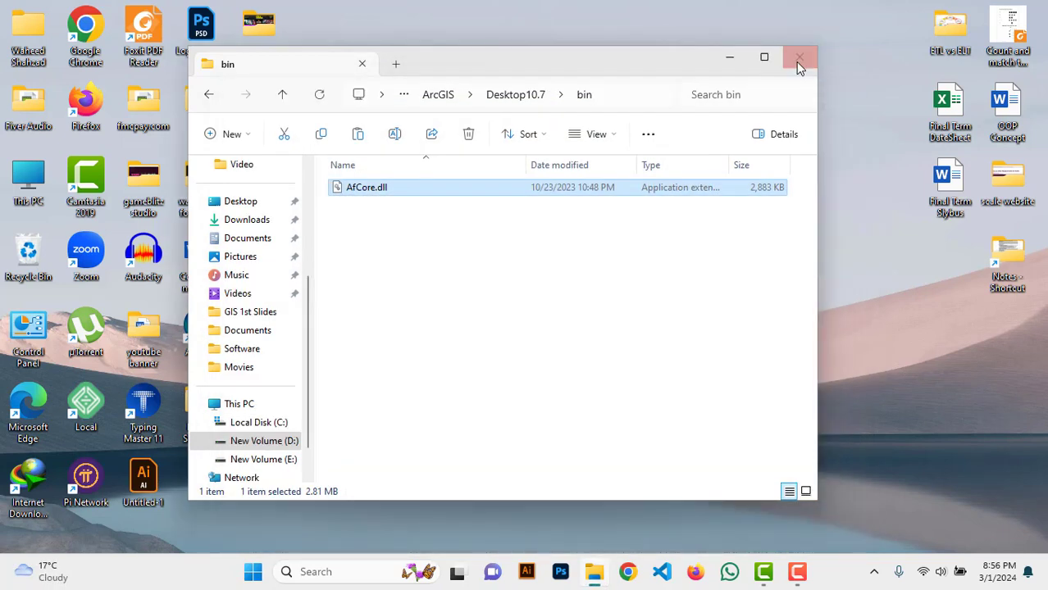
{"action": "left_click", "coordinate": [796, 60]}
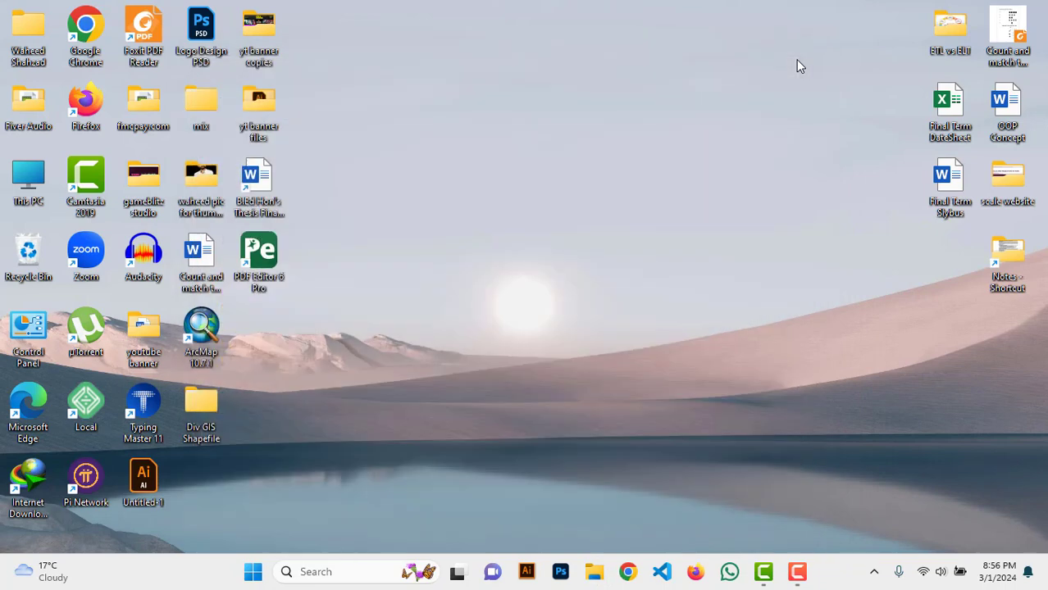
- Launch ArcMap 10.7.1 from its desktop shortcut with a new Blank Map and maximize its window
{"action": "double_click", "coordinate": [202, 329]}
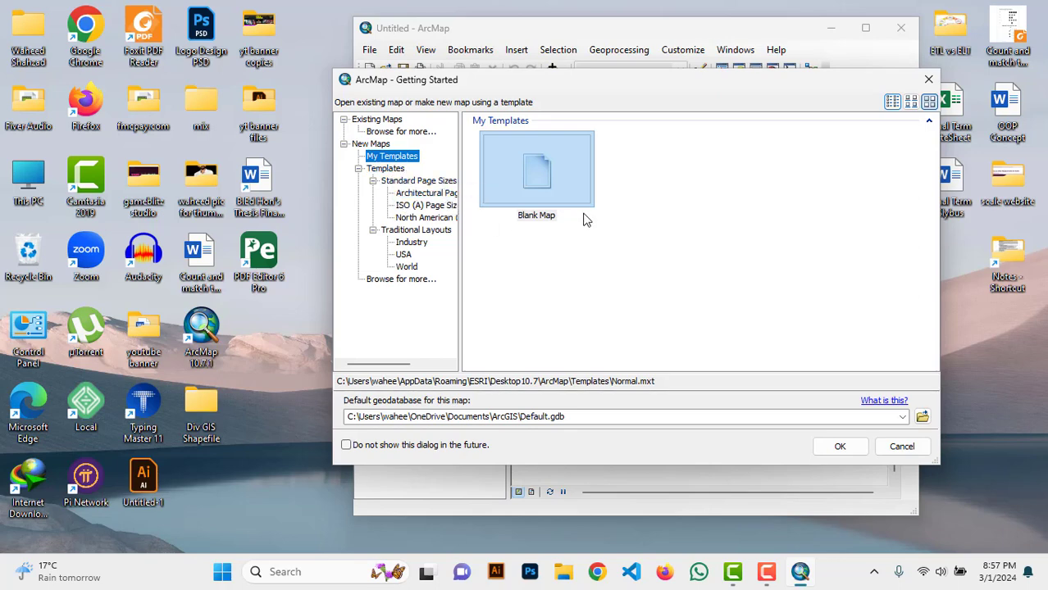
{"action": "left_click", "coordinate": [838, 447]}
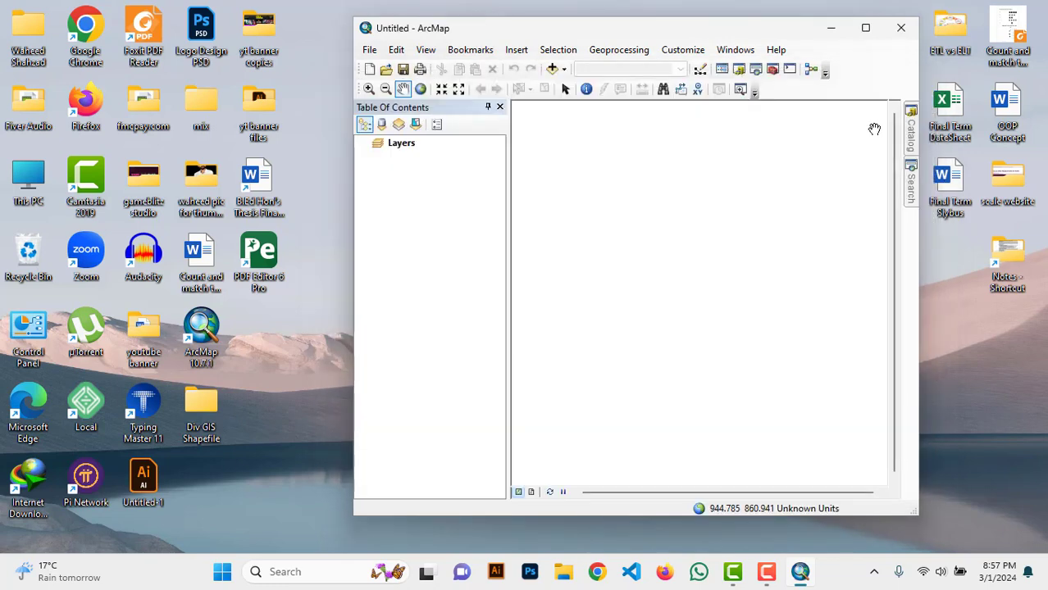
{"action": "left_click", "coordinate": [866, 30]}
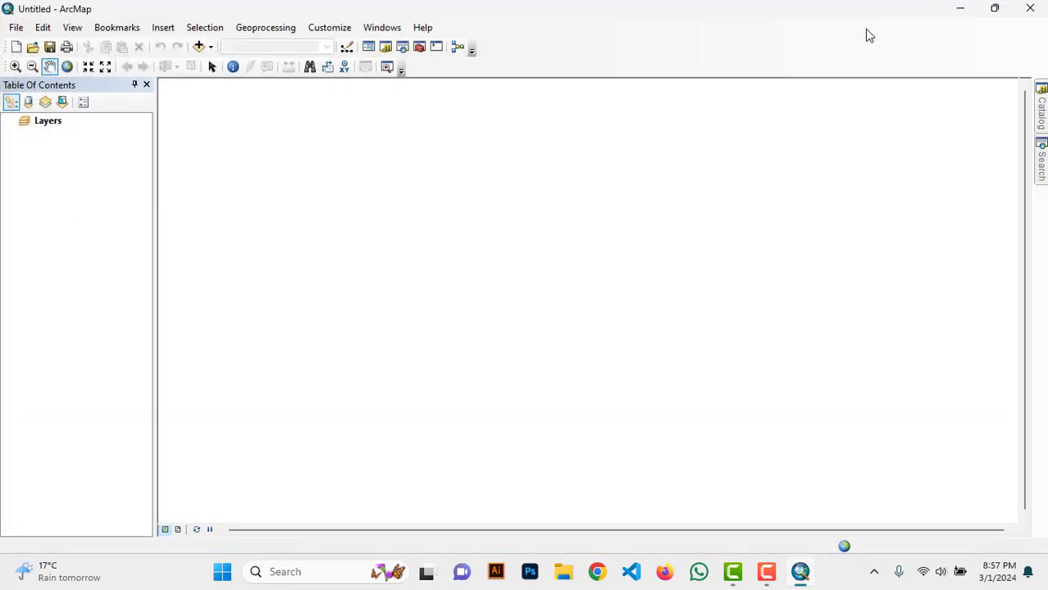